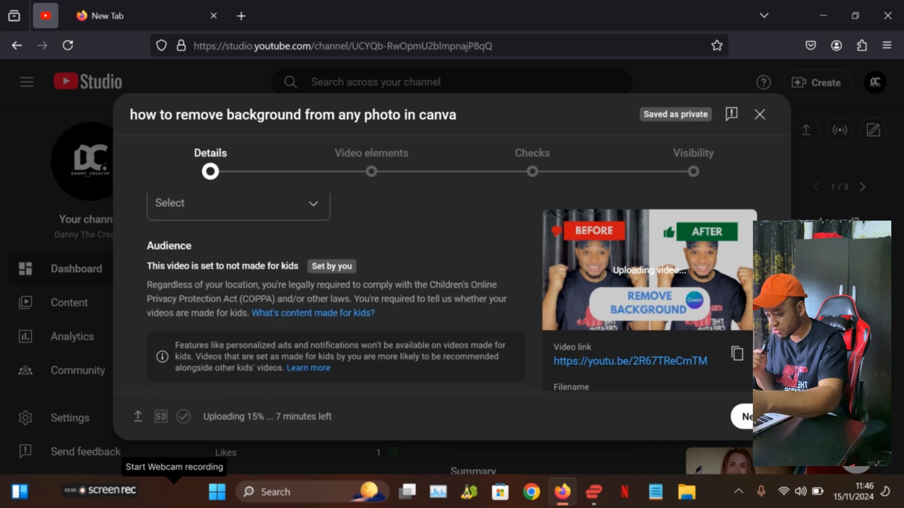
Step: Review the video's optional details: tags, language and captions certification, license, and Shorts remixing
scroll(330, 292, "down", 12)
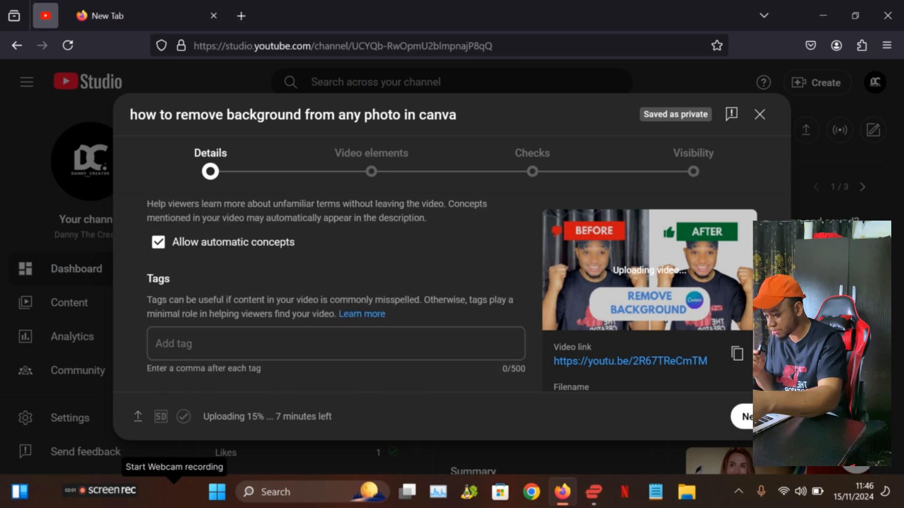
scroll(329, 292, "down", 2)
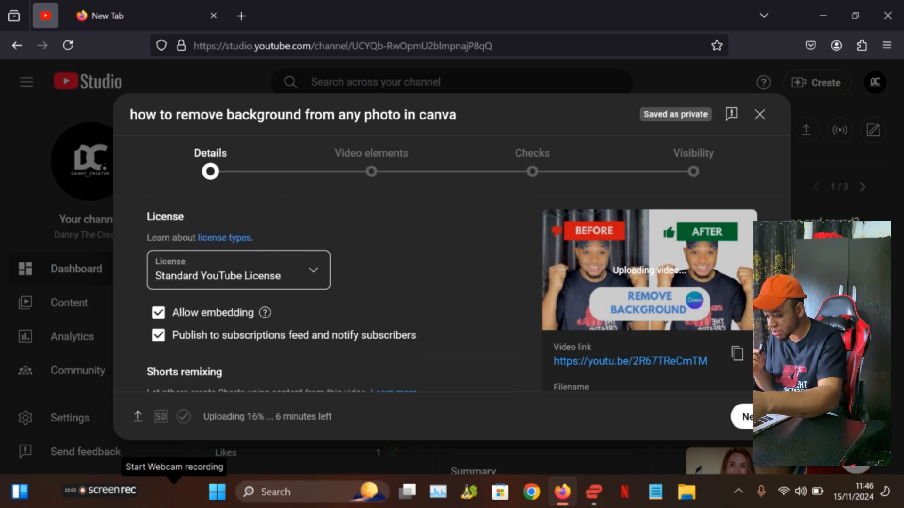
scroll(330, 292, "up", 8)
scroll(330, 291, "up", 3)
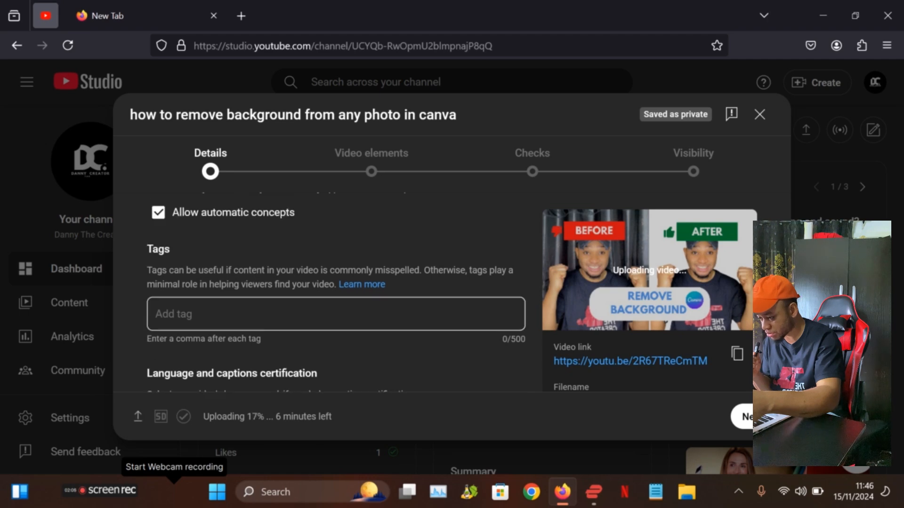
scroll(330, 292, "down", 3)
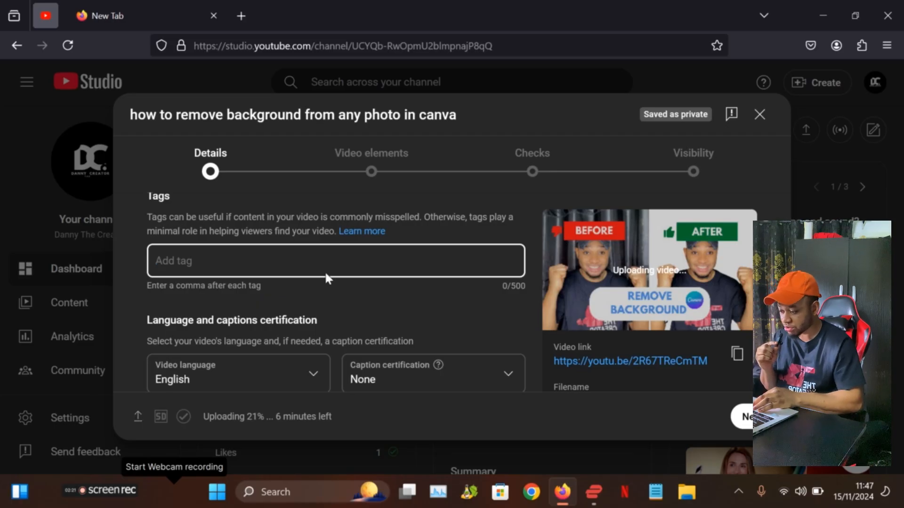
scroll(310, 293, "down", 4)
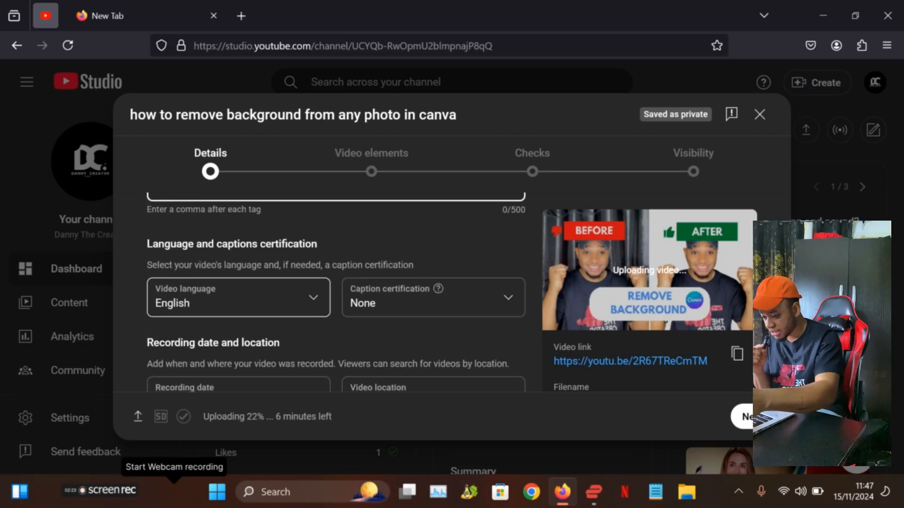
scroll(335, 292, "down", 6)
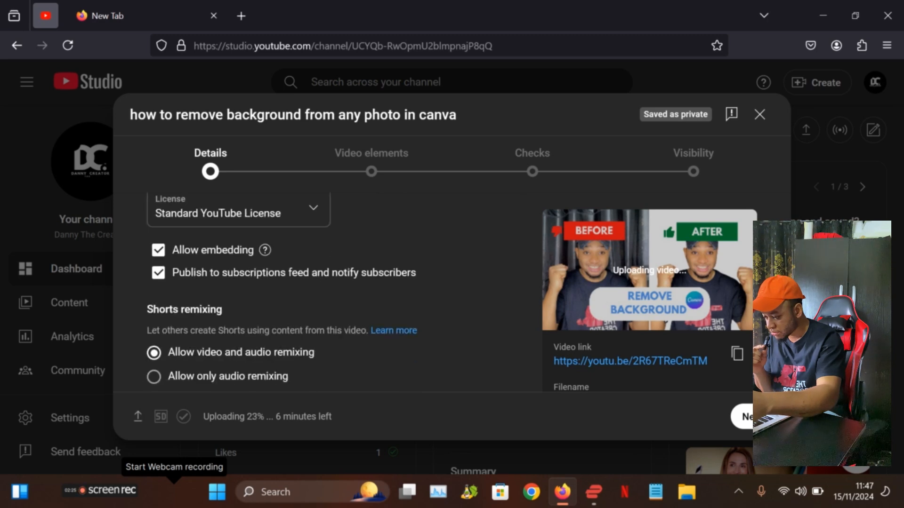
scroll(410, 269, "down", 1)
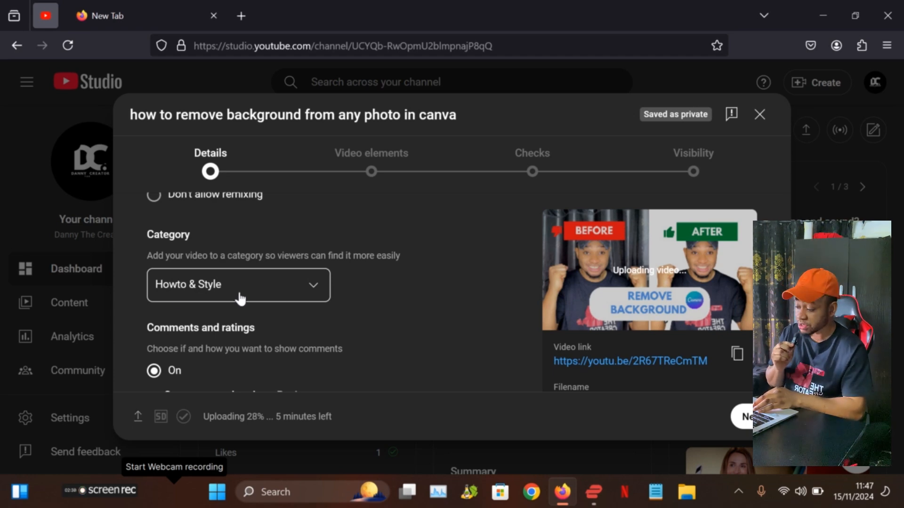
Step: Look through the available video categories and the comments and ratings settings
left_click(252, 297)
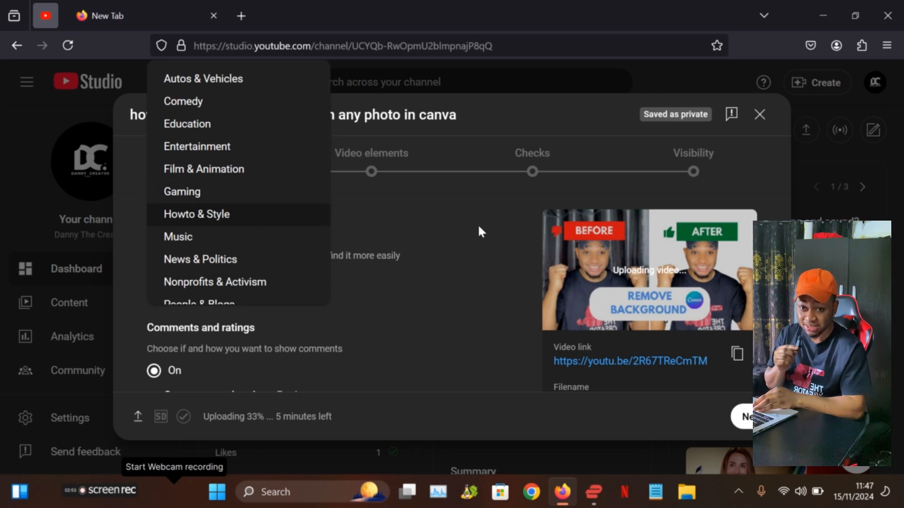
left_click(479, 237)
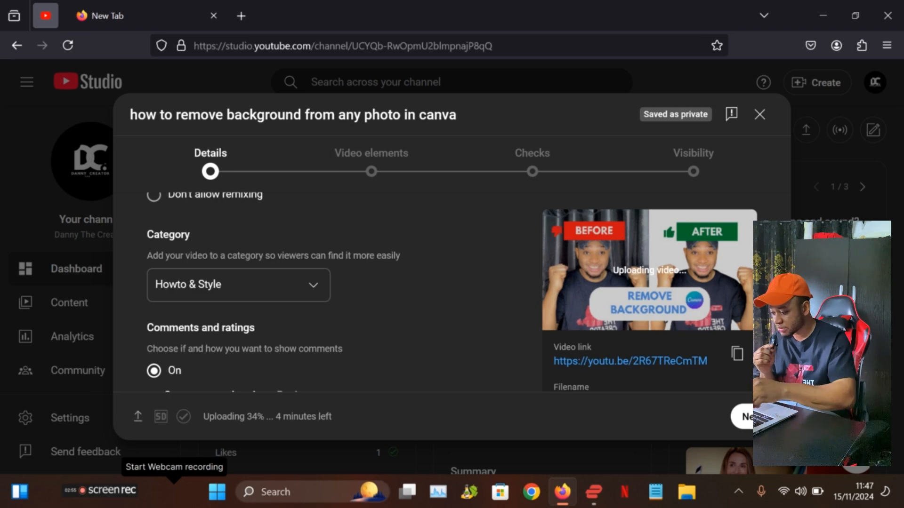
scroll(244, 292, "down", 4)
scroll(244, 292, "up", 2)
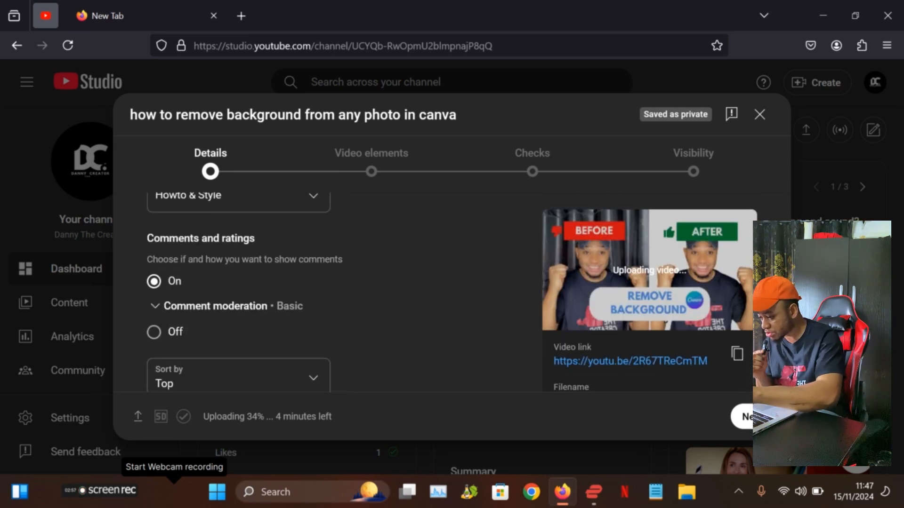
scroll(244, 292, "down", 2)
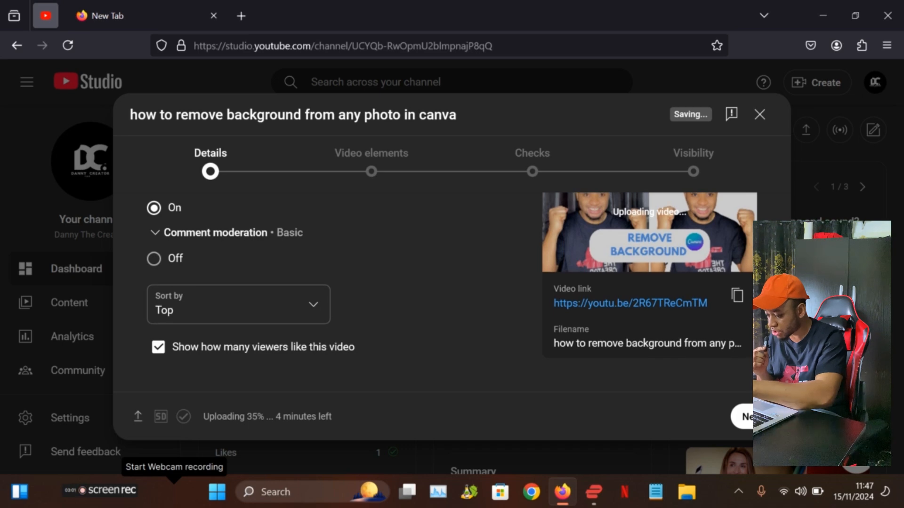
Step: Answer No to the altered content question in the video details
scroll(244, 291, "up", 5)
scroll(244, 291, "up", 10)
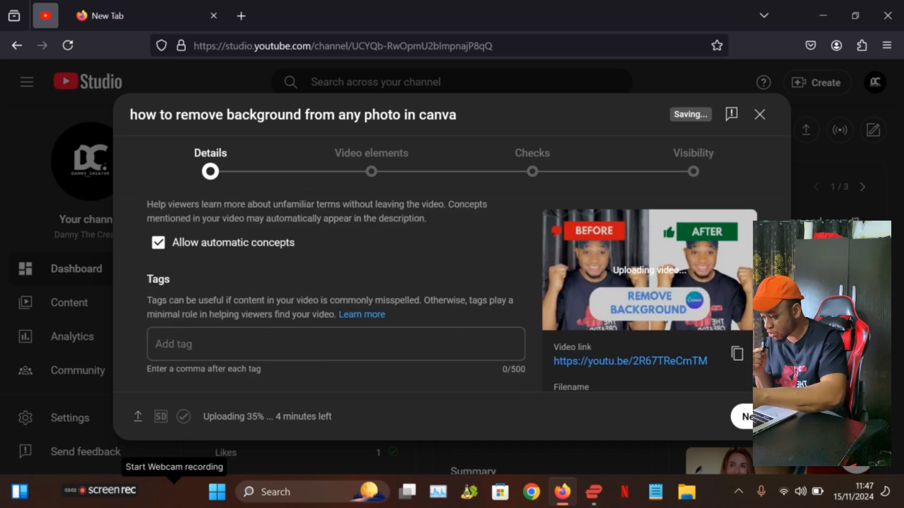
scroll(245, 291, "up", 4)
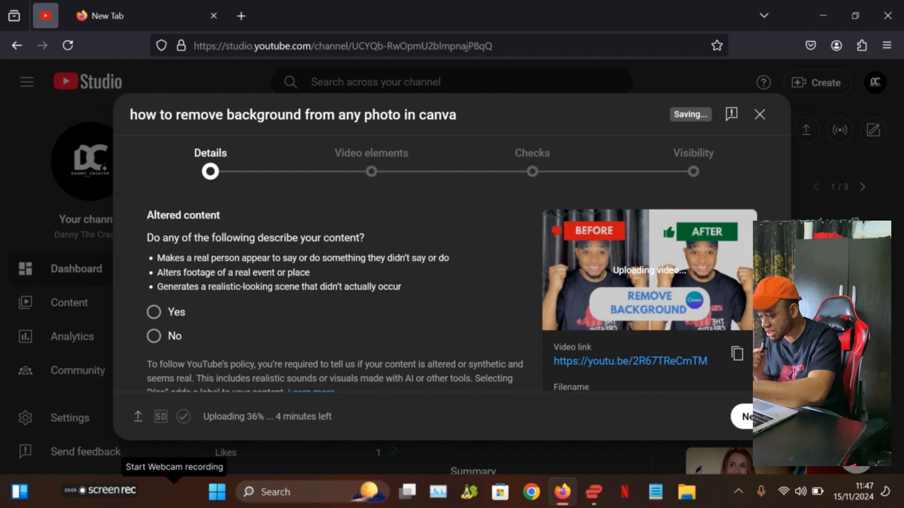
left_click(156, 337)
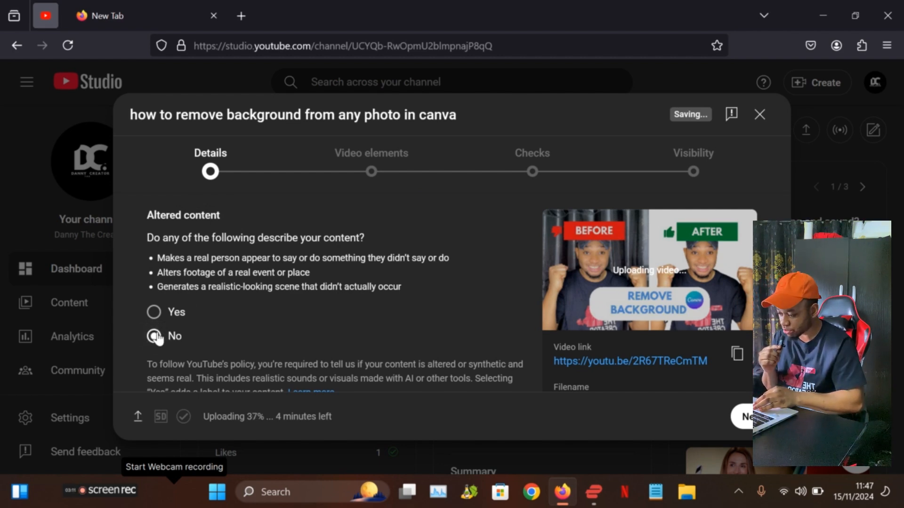
Step: Try the audience option "Yes, it's made for kids" and switch back to "No, it's not made for kids"
scroll(158, 338, "up", 10)
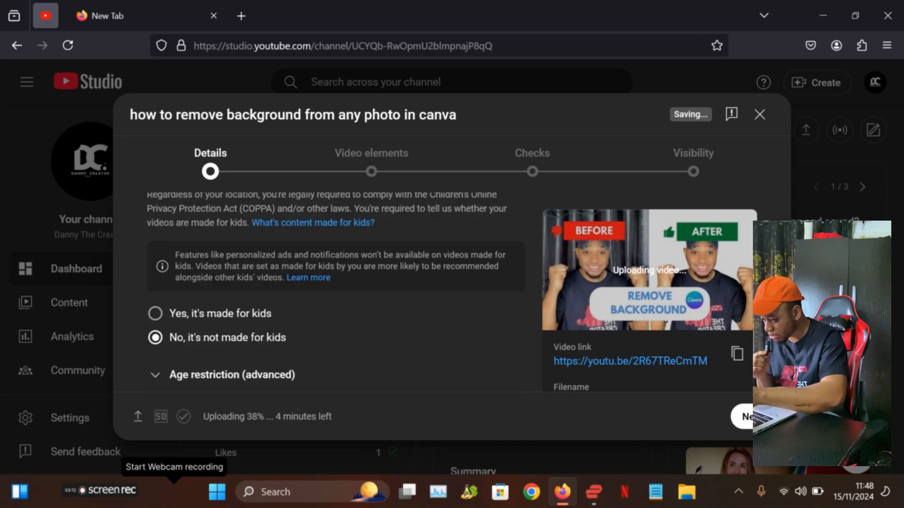
scroll(158, 338, "up", 3)
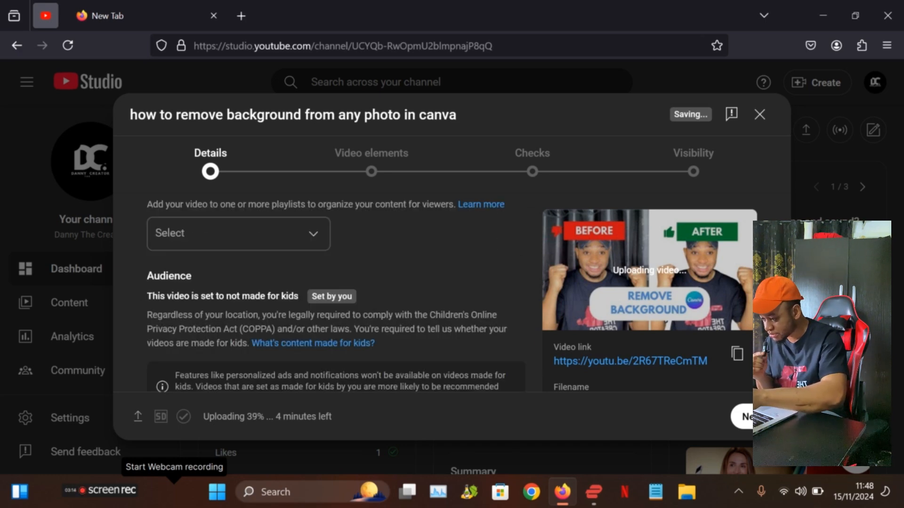
scroll(157, 338, "down", 3)
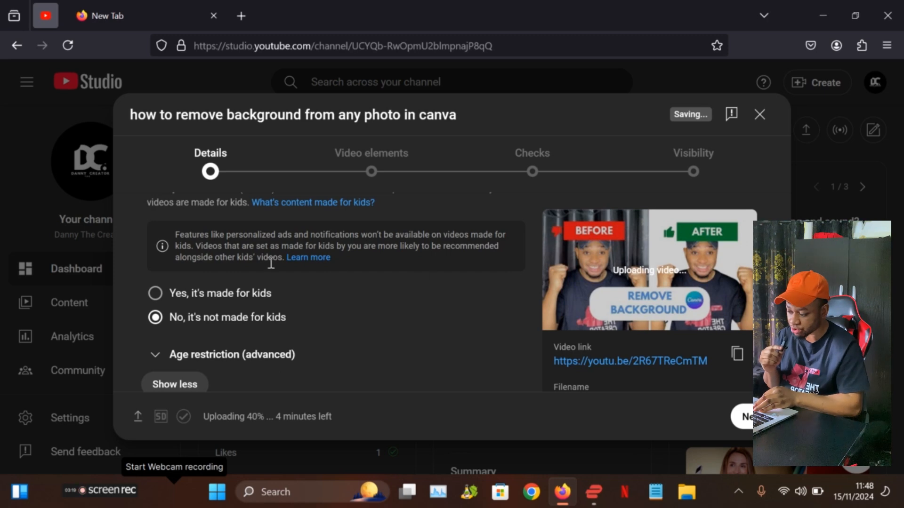
left_click(156, 295)
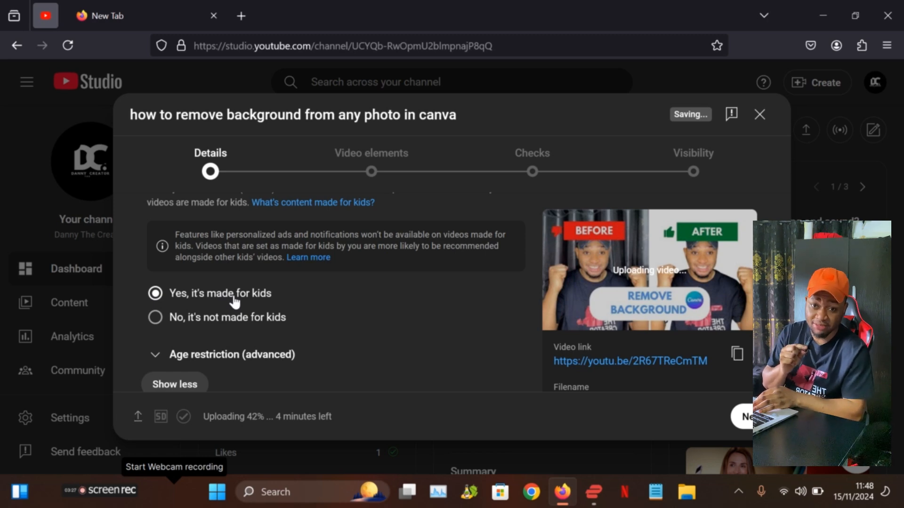
left_click(157, 319)
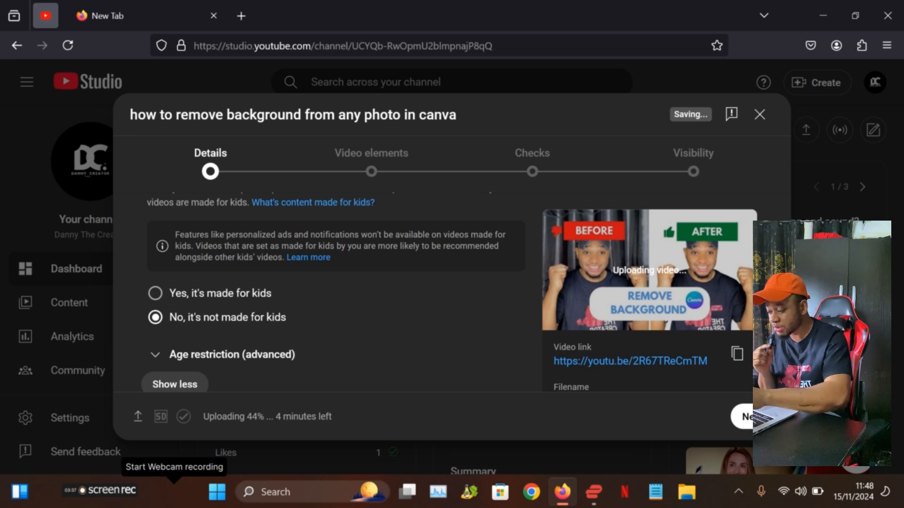
Step: Add the video to the "Youtube Tips" playlist
scroll(320, 329, "up", 1)
scroll(320, 291, "up", 4)
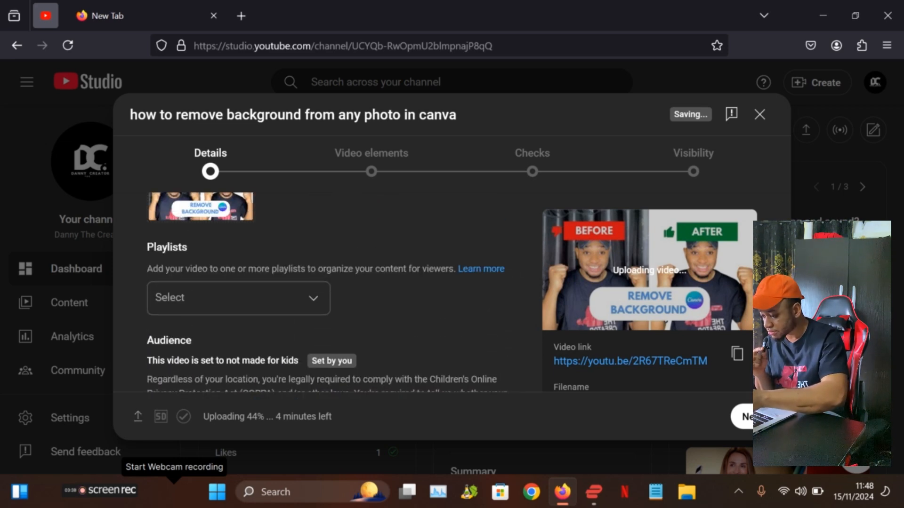
scroll(326, 292, "down", 1)
scroll(327, 292, "up", 2)
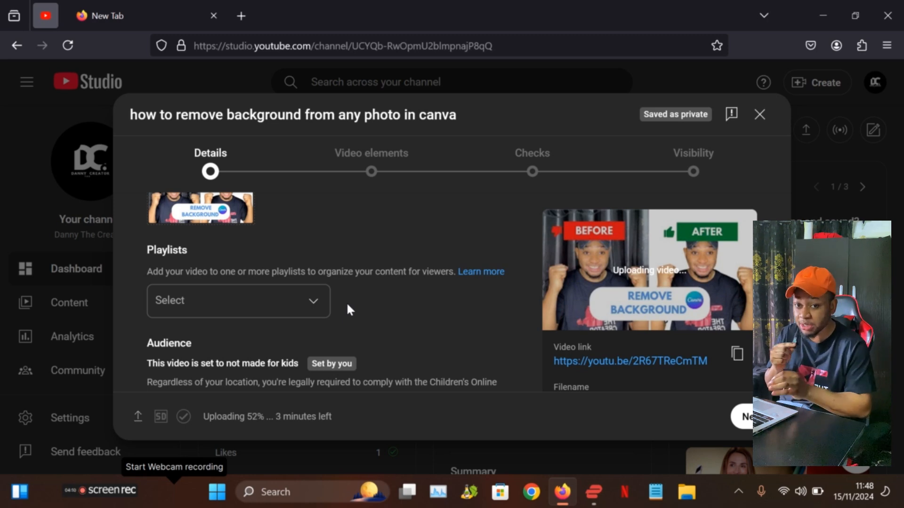
left_click(261, 313)
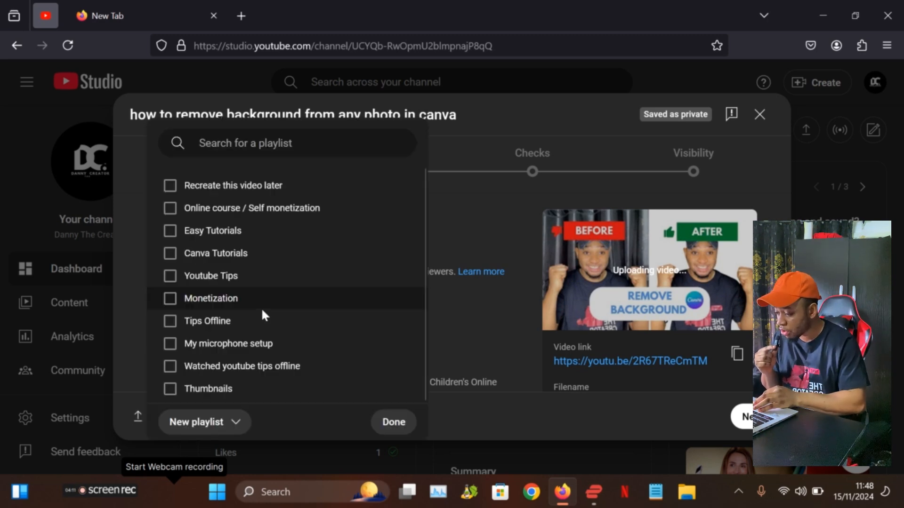
left_click(171, 277)
left_click(402, 425)
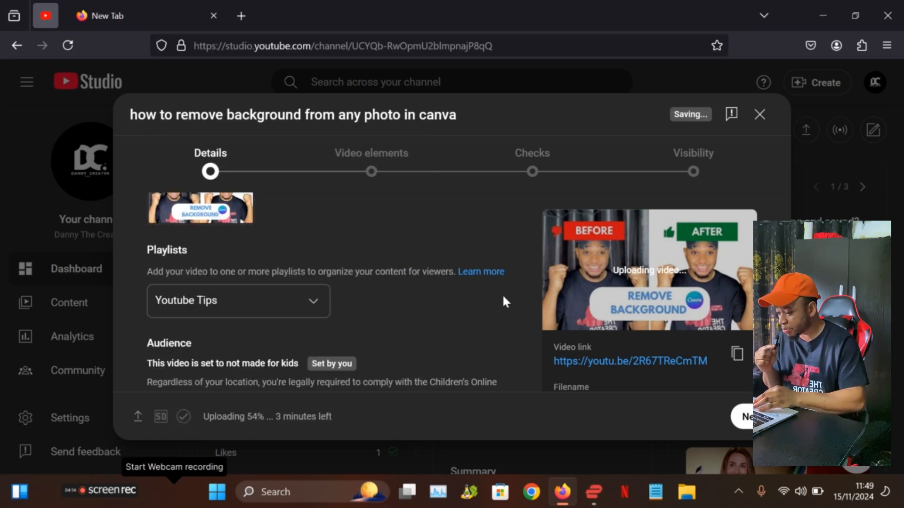
Step: Insert two blank lines above "Timestamps -" at the start of the video description
scroll(502, 297, "up", 3)
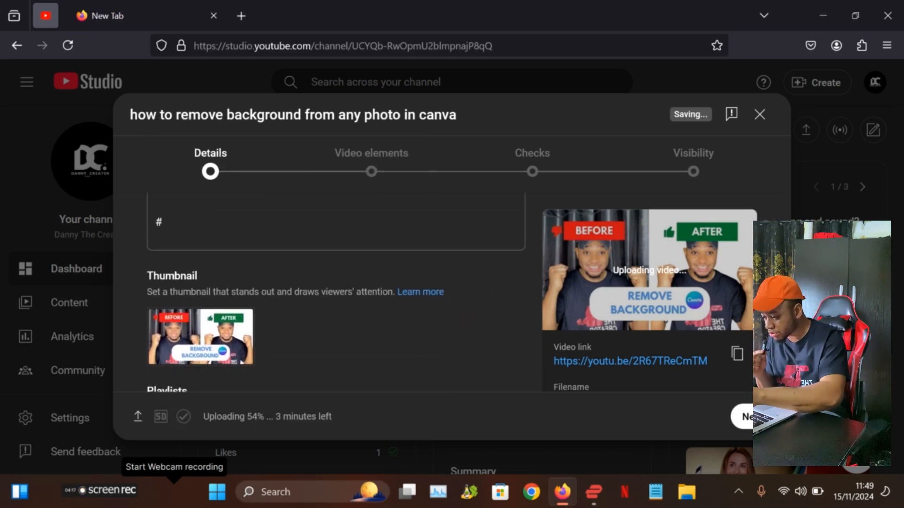
scroll(336, 300, "down", 2)
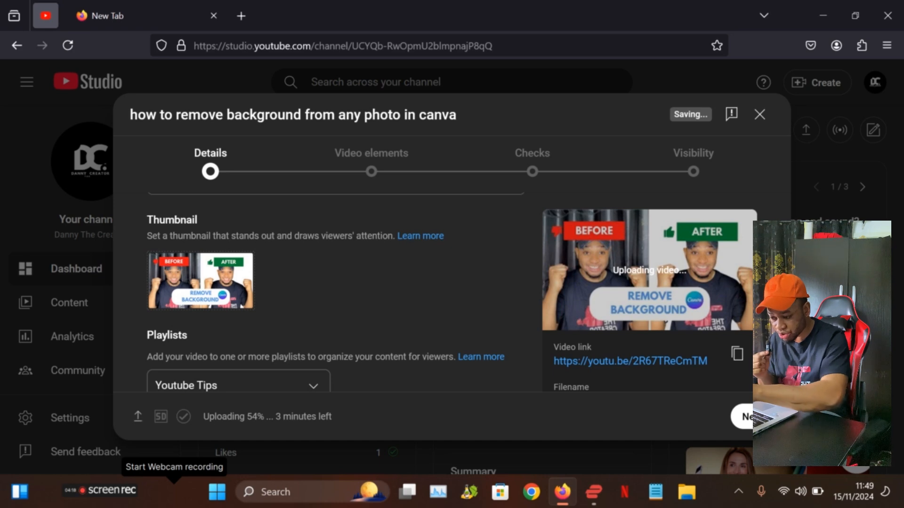
scroll(337, 292, "up", 2)
scroll(457, 310, "up", 6)
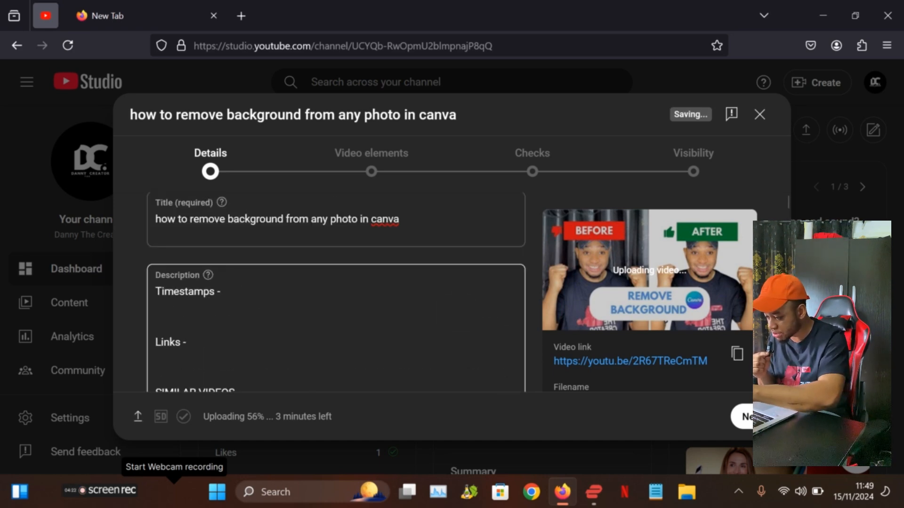
left_click(161, 291)
left_click(155, 292)
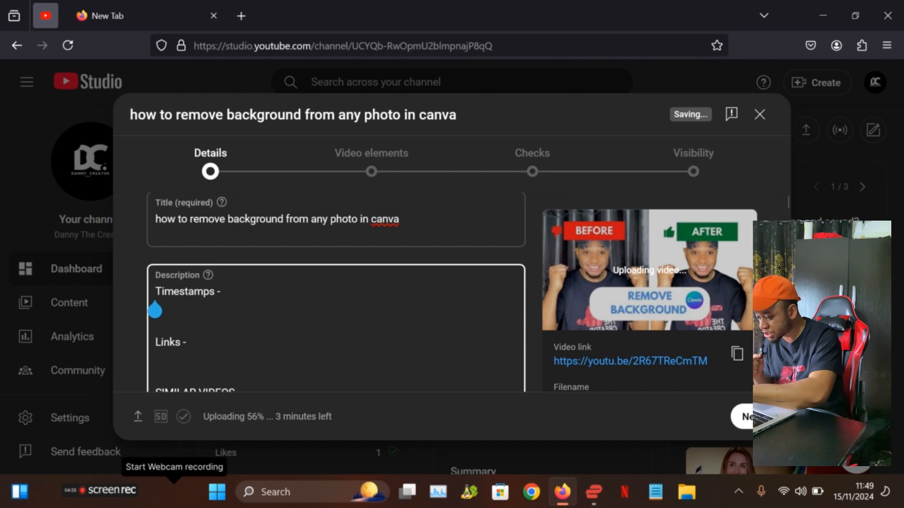
key("Return")
key("Return")
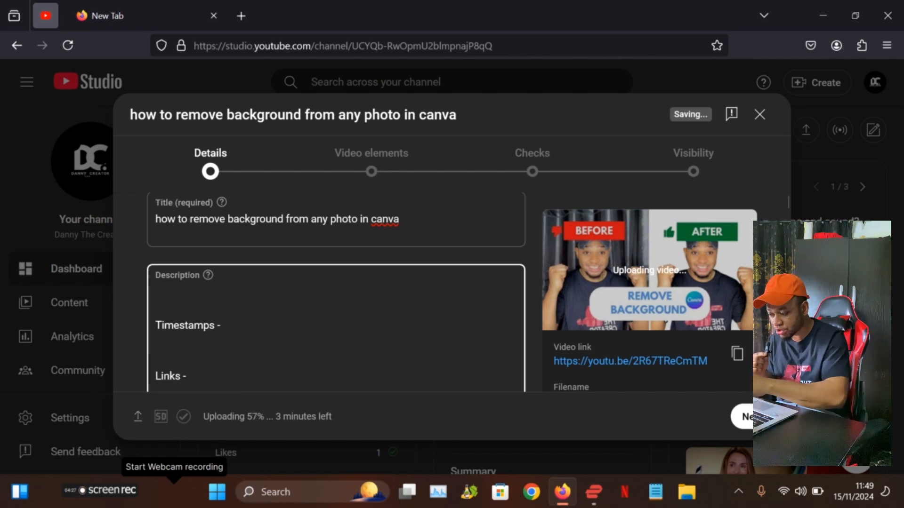
Step: Review the description's Timestamps, Links, SIMILAR VIDEOS and Keywords sections
scroll(336, 292, "down", 4)
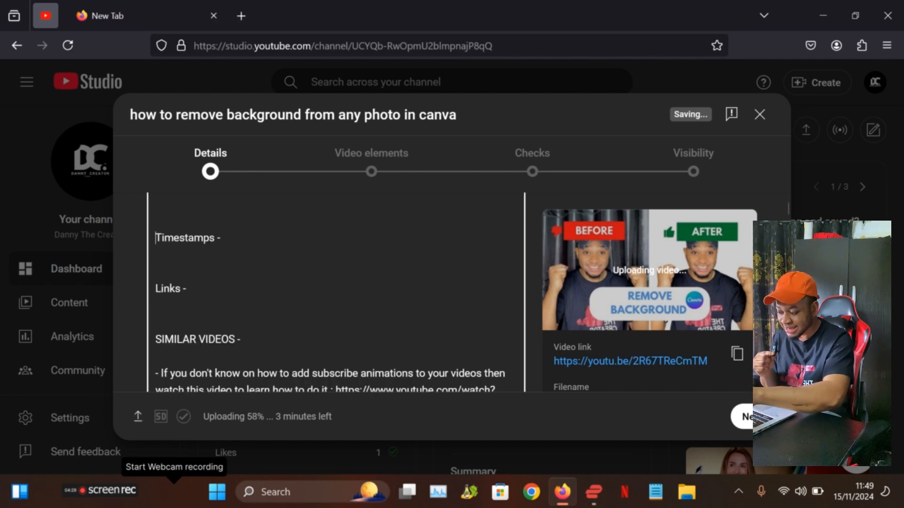
scroll(337, 292, "down", 4)
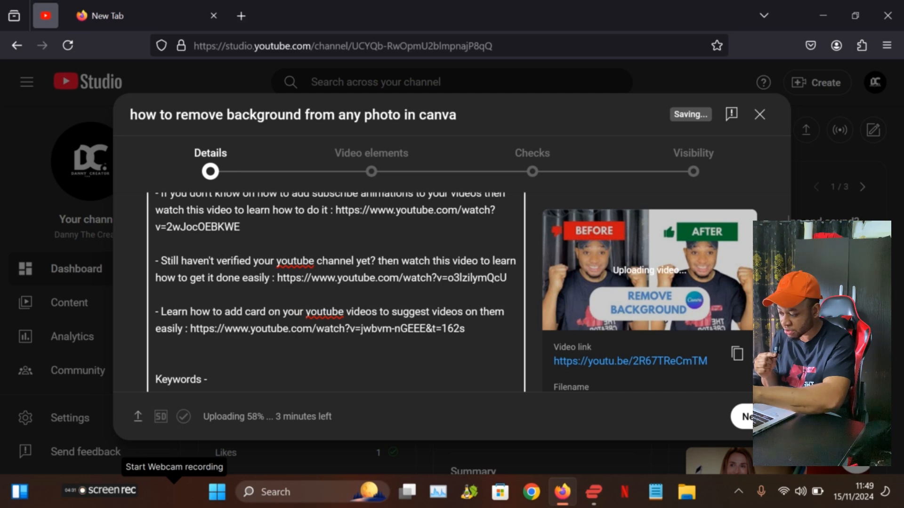
scroll(336, 292, "up", 6)
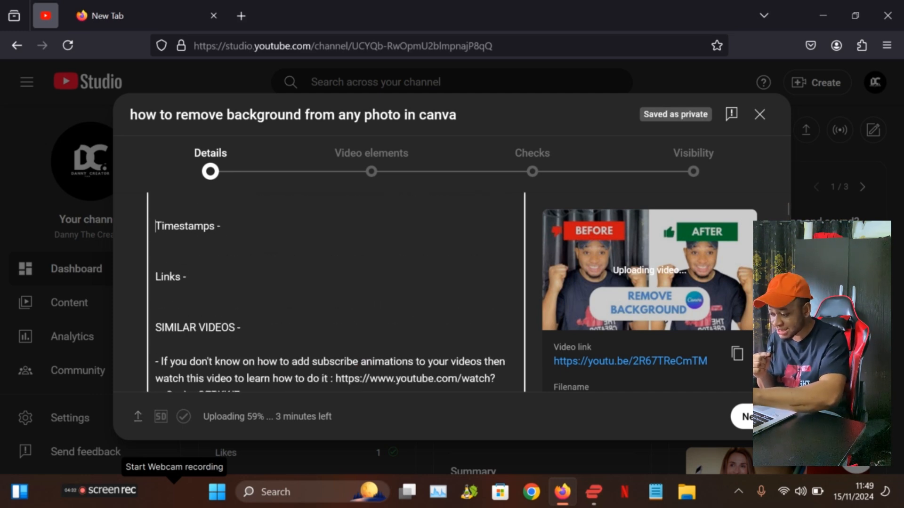
scroll(336, 292, "up", 1)
left_click(256, 254)
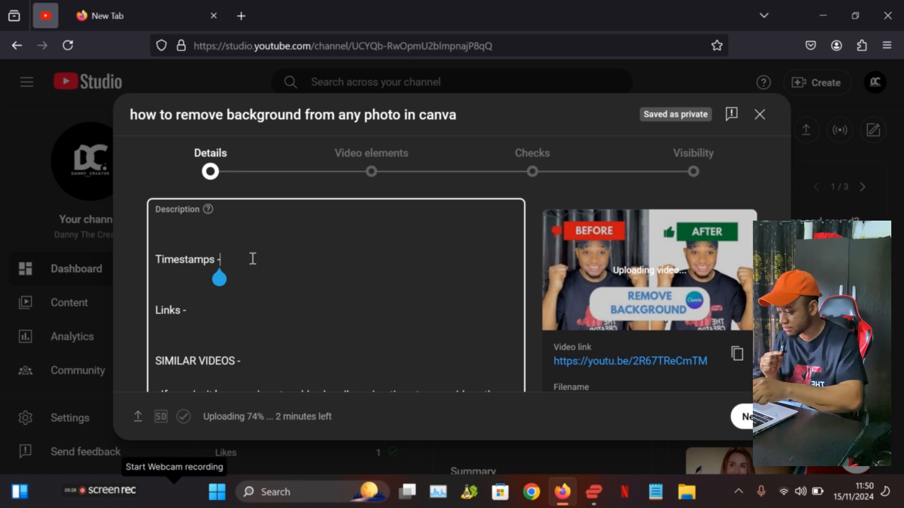
Step: Advance the video upload from Details to the Video elements stage
scroll(253, 259, "up", 2)
scroll(336, 292, "up", 1)
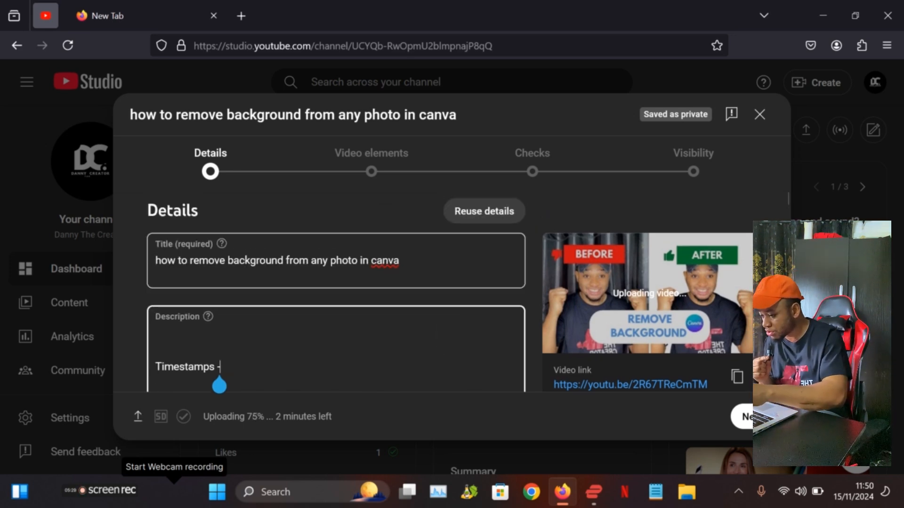
left_click(395, 180)
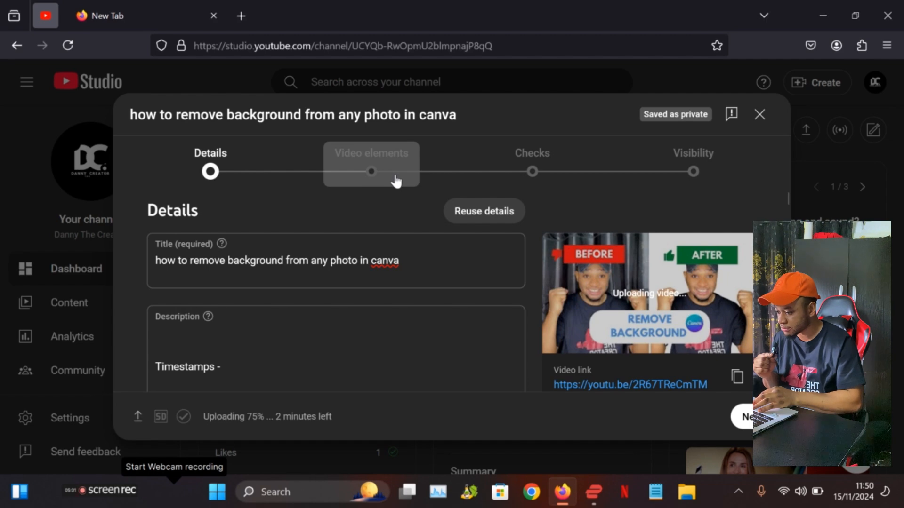
left_click(379, 177)
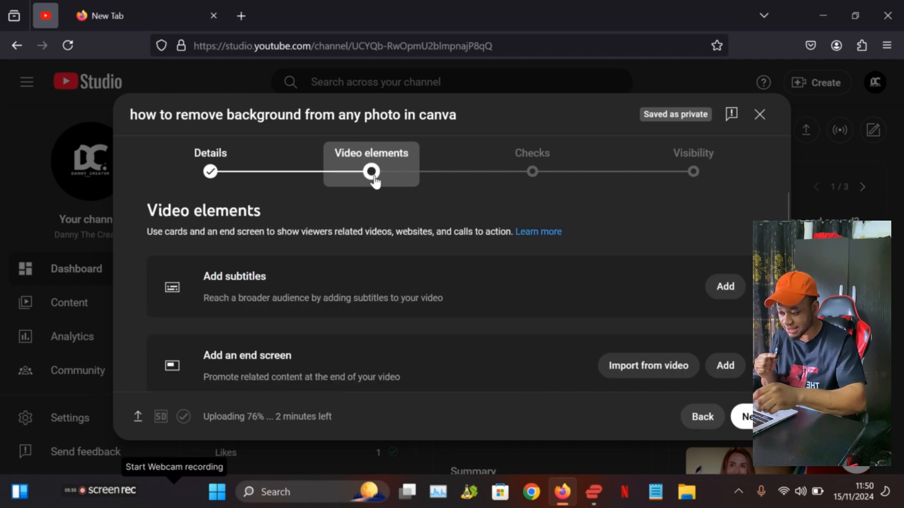
Step: Open the end screen editor and look at the elements that can be added to the video
scroll(424, 292, "down", 3)
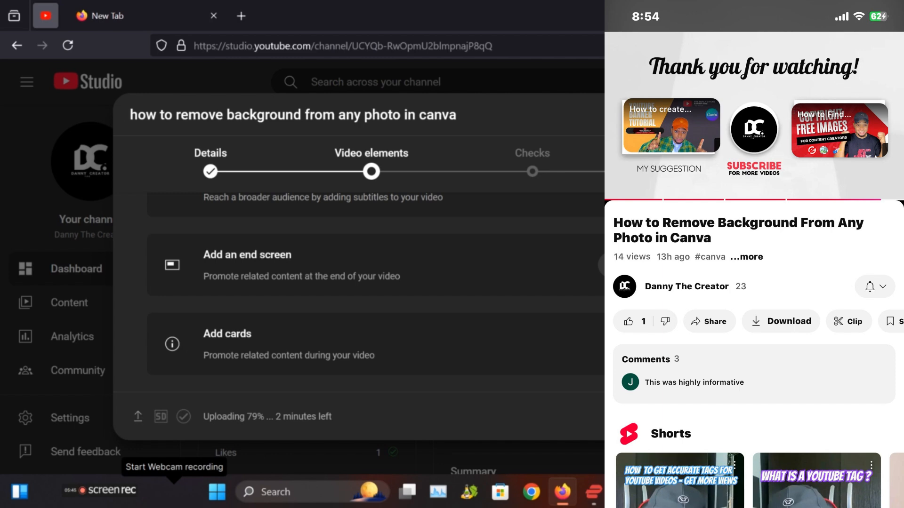
left_click(730, 266)
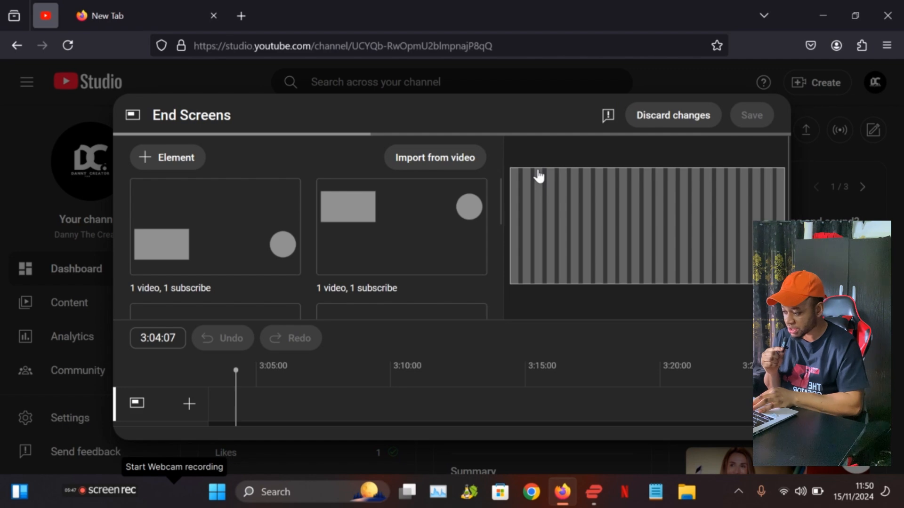
left_click(179, 164)
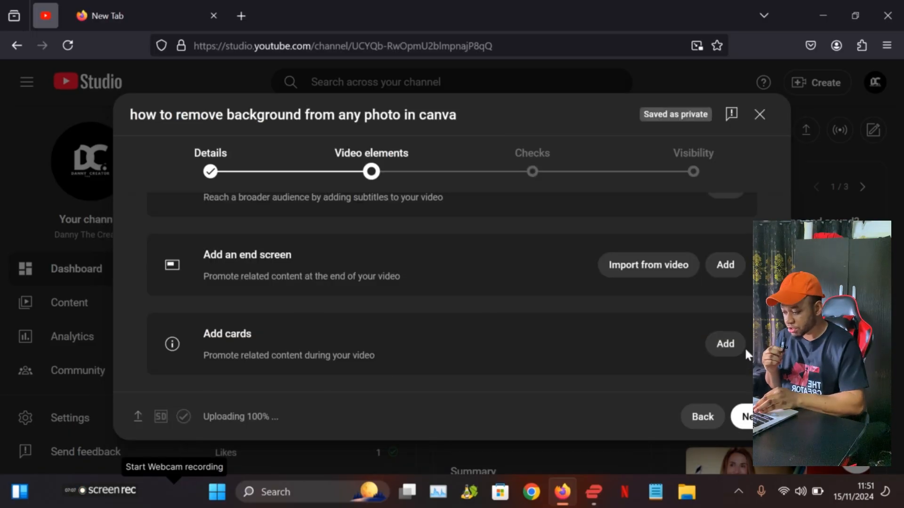
Step: Open the cards editor to view the available card types, and leave it without adding a card
left_click(726, 345)
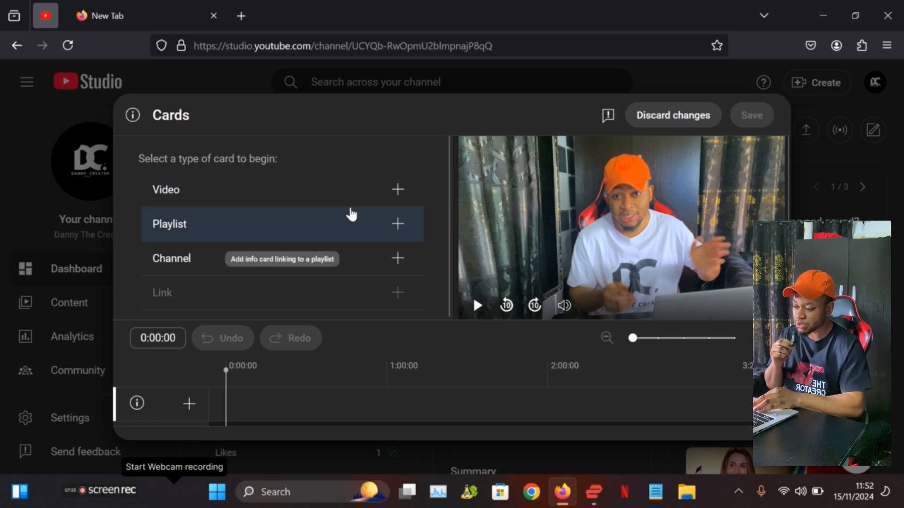
left_click(657, 122)
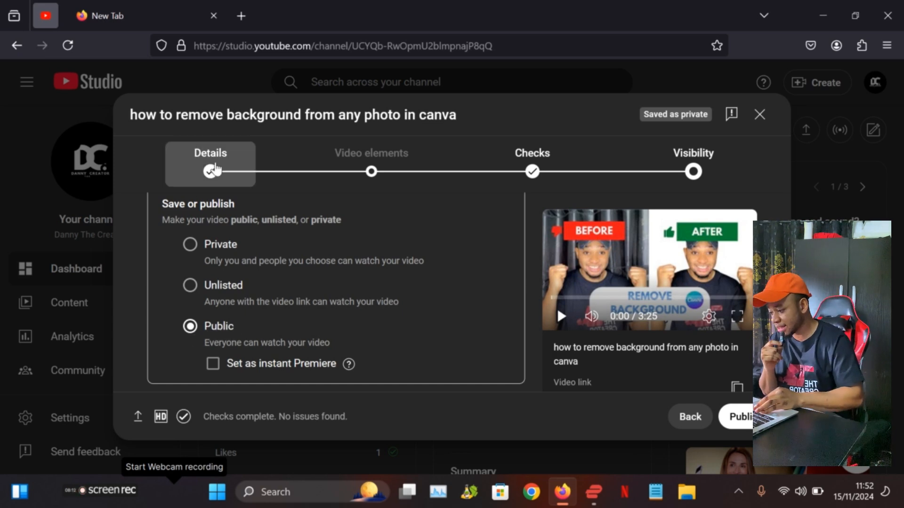
Step: Return to the Details stage and review the video's title, description sections and audience setting
left_click(210, 170)
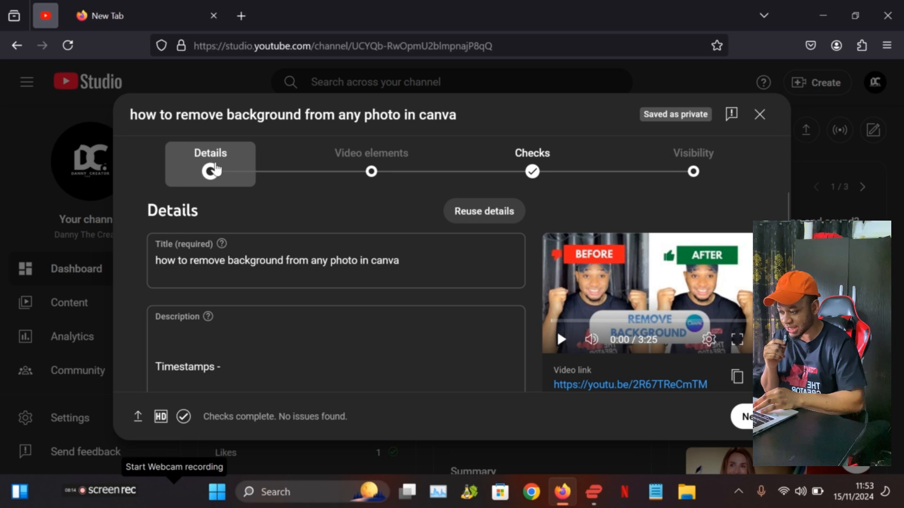
scroll(258, 246, "down", 3)
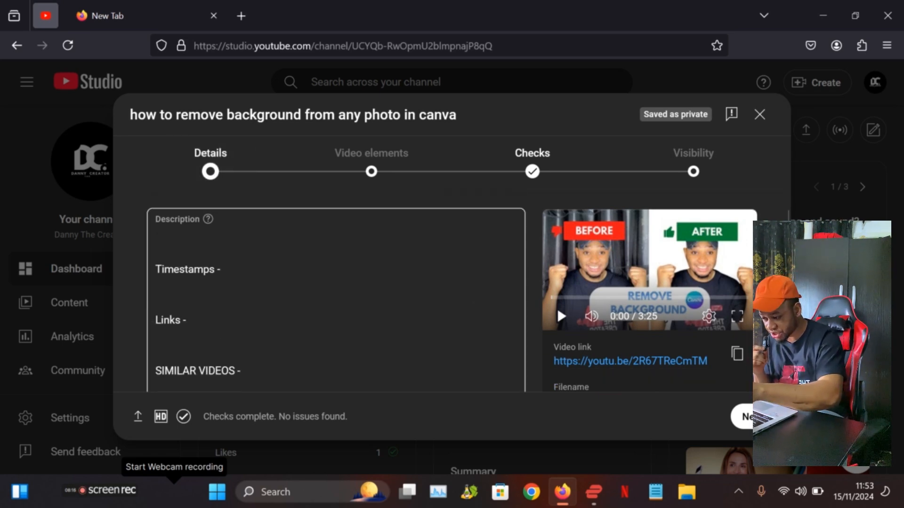
scroll(336, 292, "down", 10)
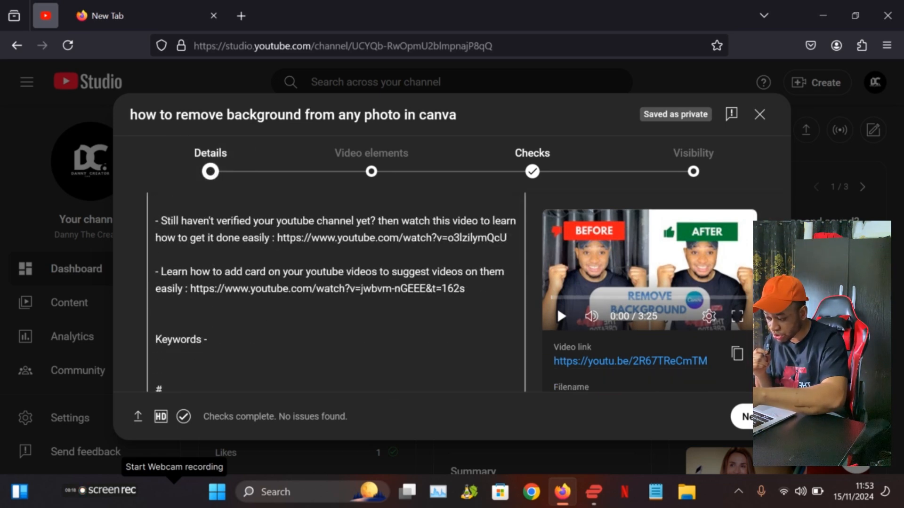
scroll(557, 307, "up", 5)
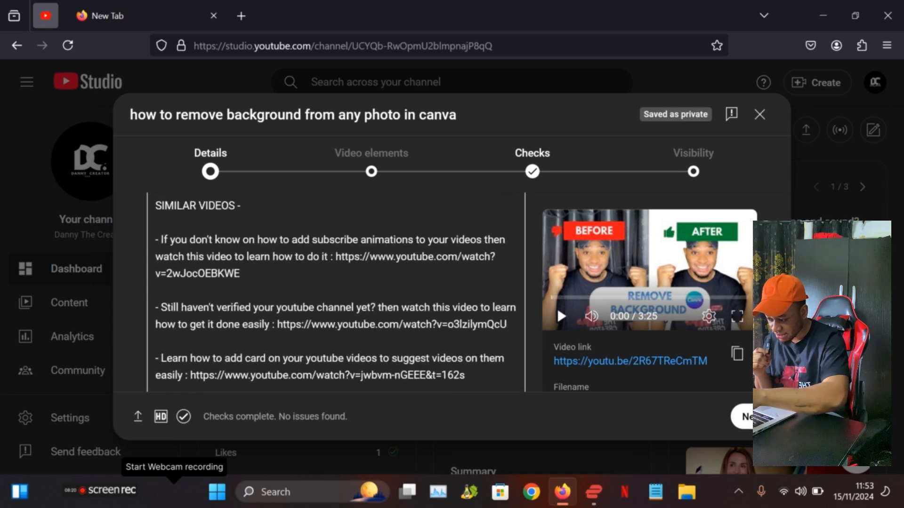
scroll(557, 307, "up", 5)
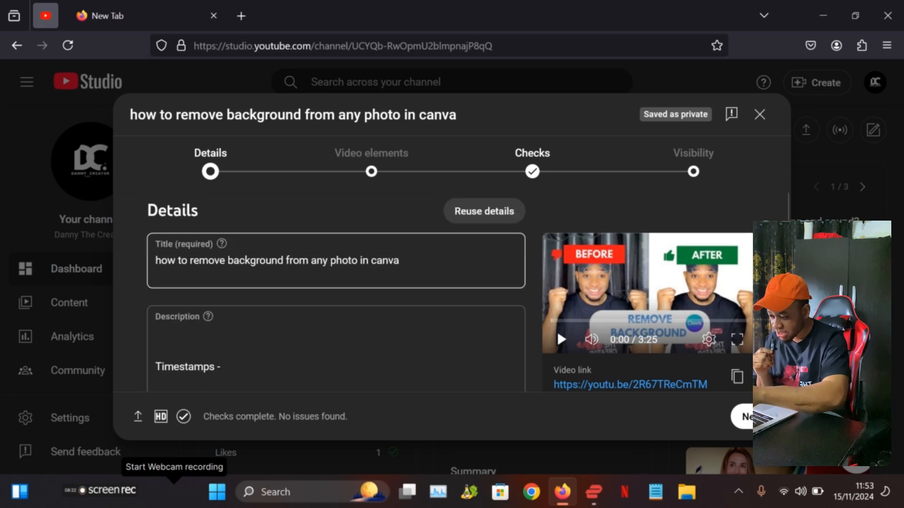
scroll(558, 330, "down", 3)
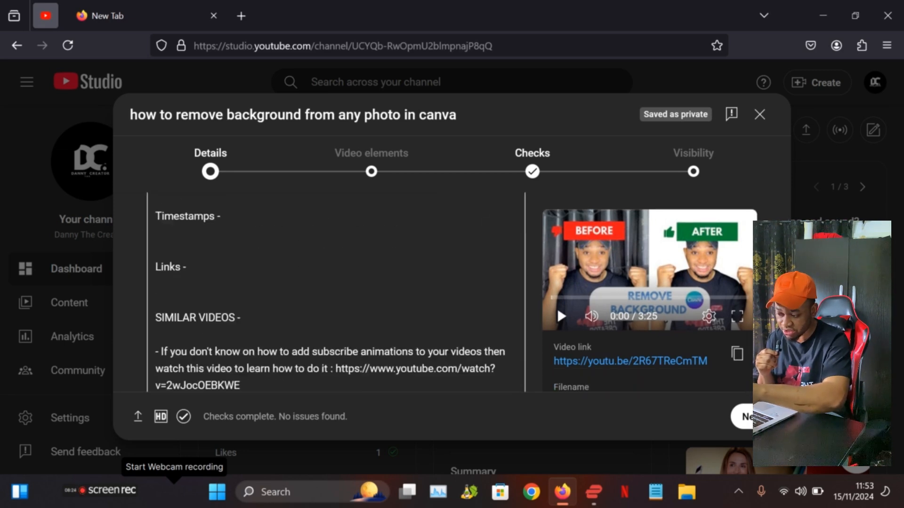
scroll(557, 331, "up", 3)
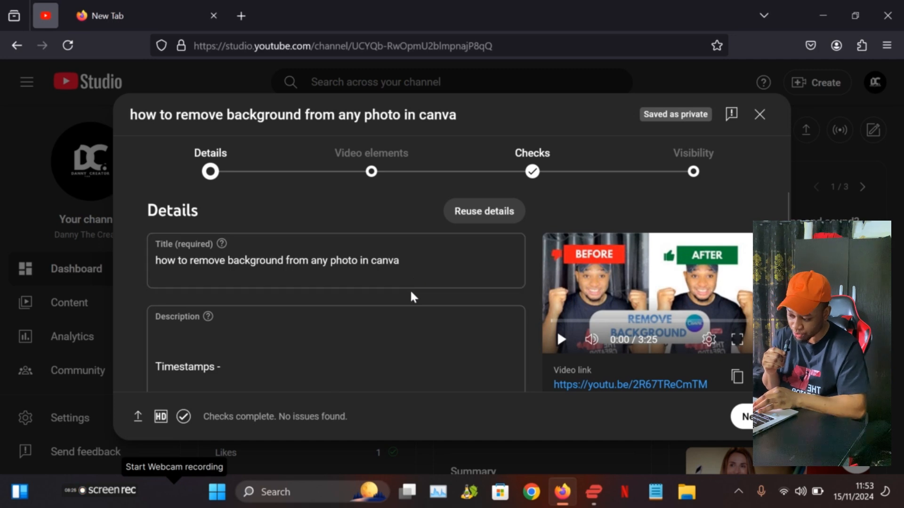
scroll(557, 307, "down", 10)
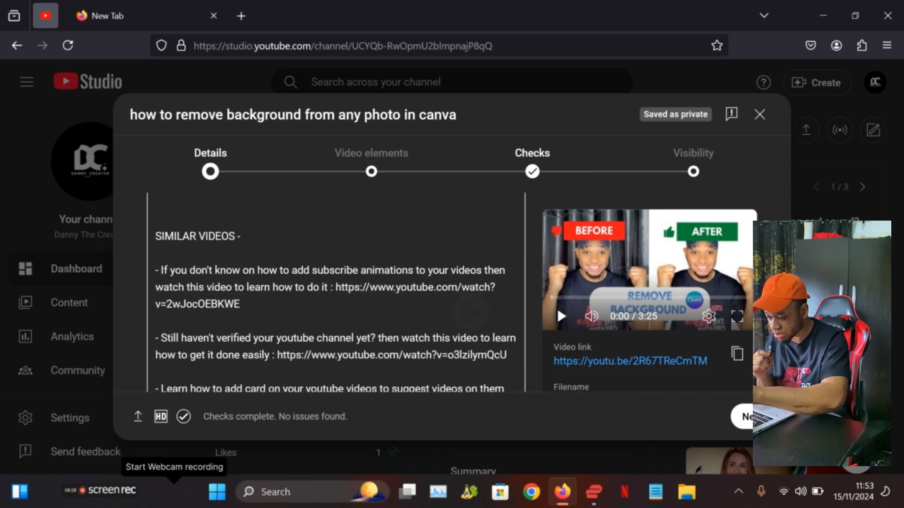
scroll(558, 307, "down", 10)
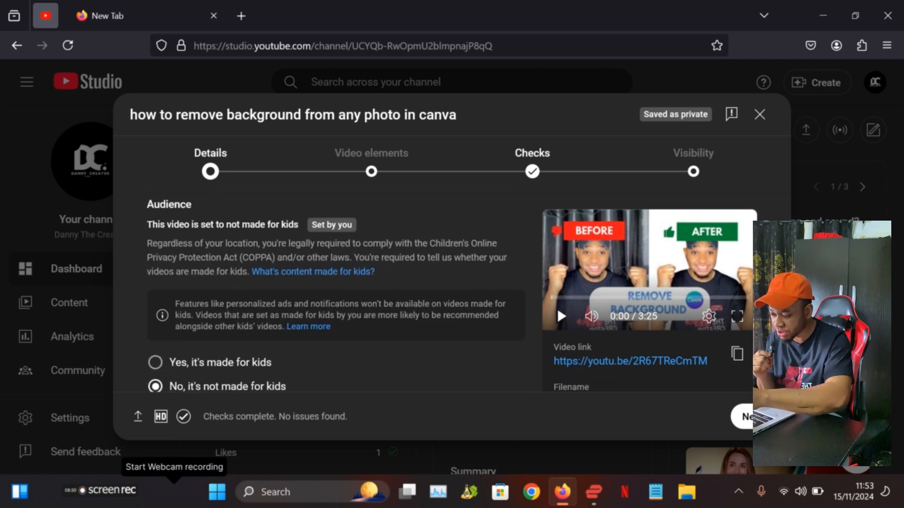